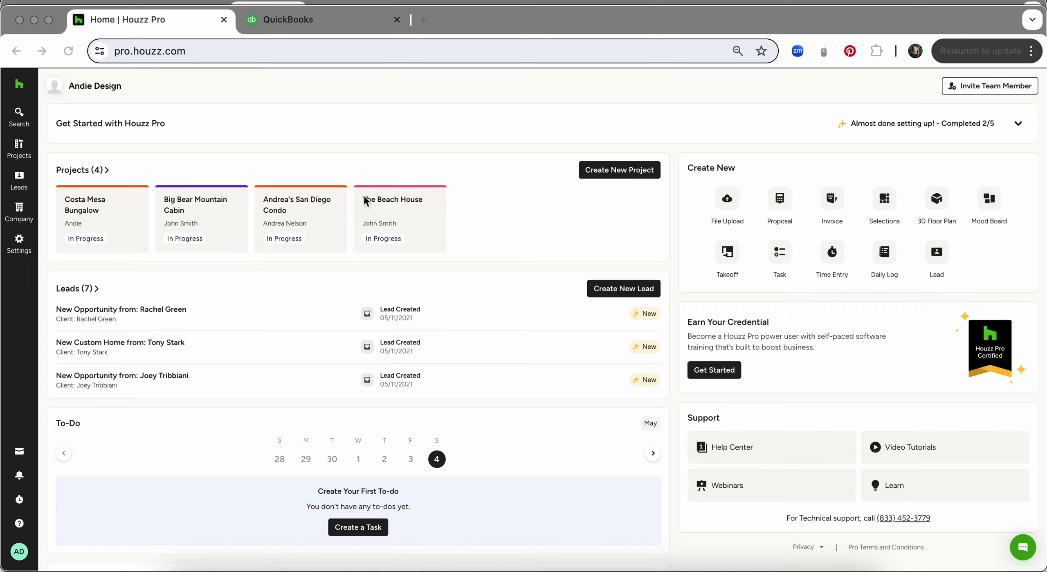
# Step: Switch to QuickBooks and open Taxes > Sales tax, where $930.79 is owed to California
pyautogui.click(281, 20)
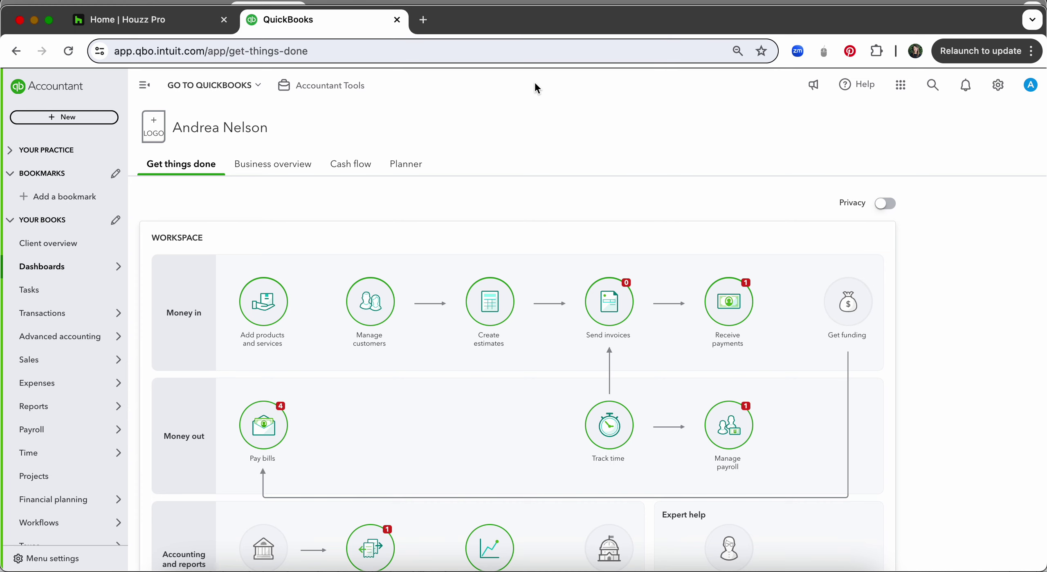
pyautogui.moveTo(81, 359)
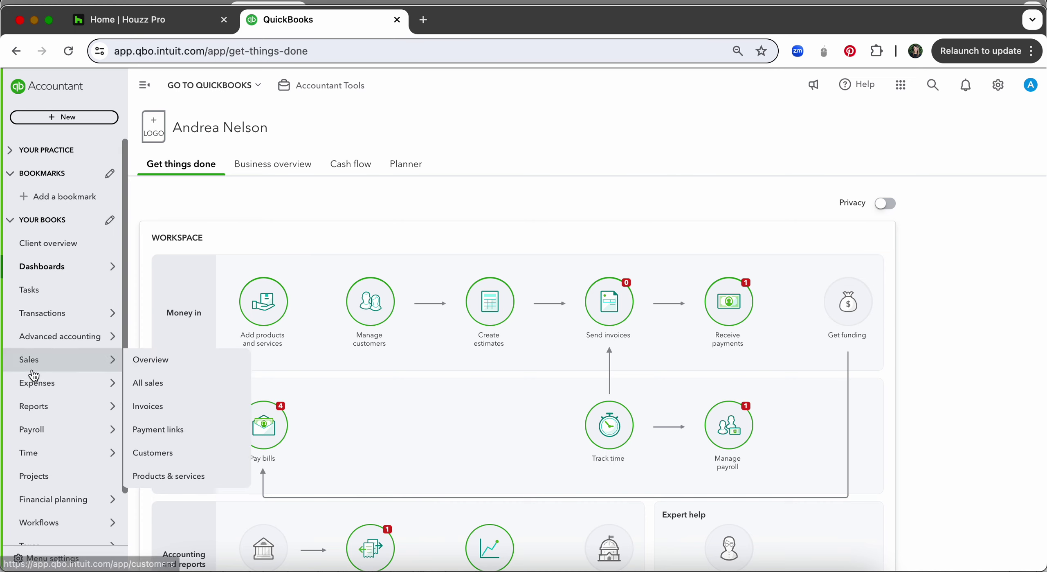
pyautogui.moveTo(75, 382)
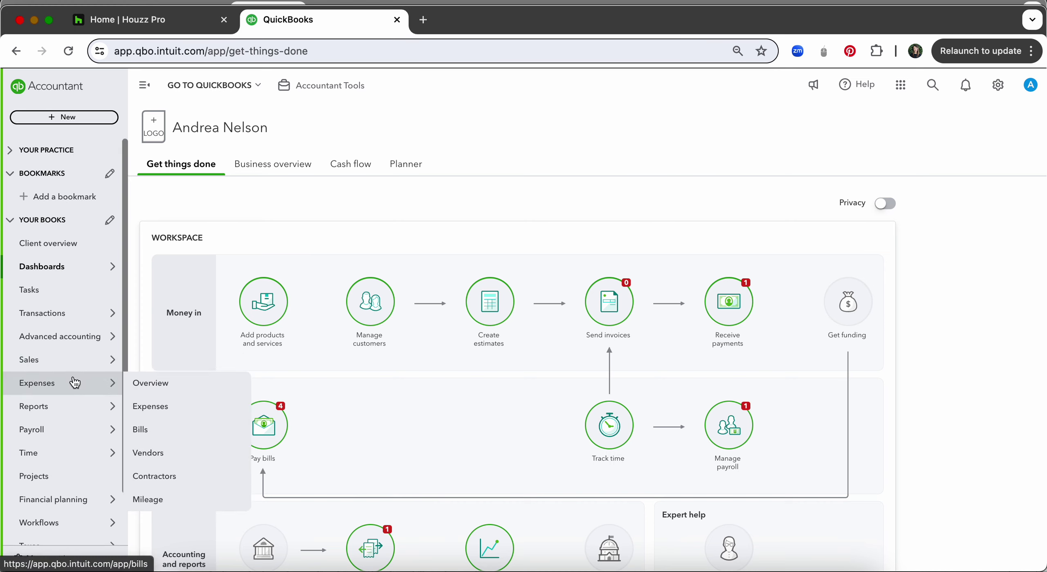
pyautogui.scroll(-2, 75, 382)
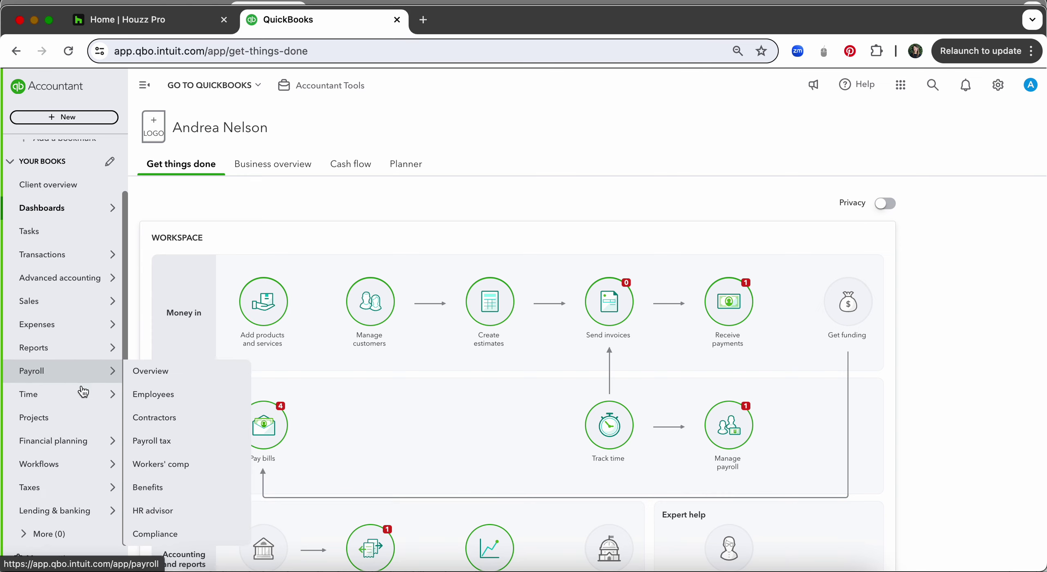
pyautogui.moveTo(62, 495)
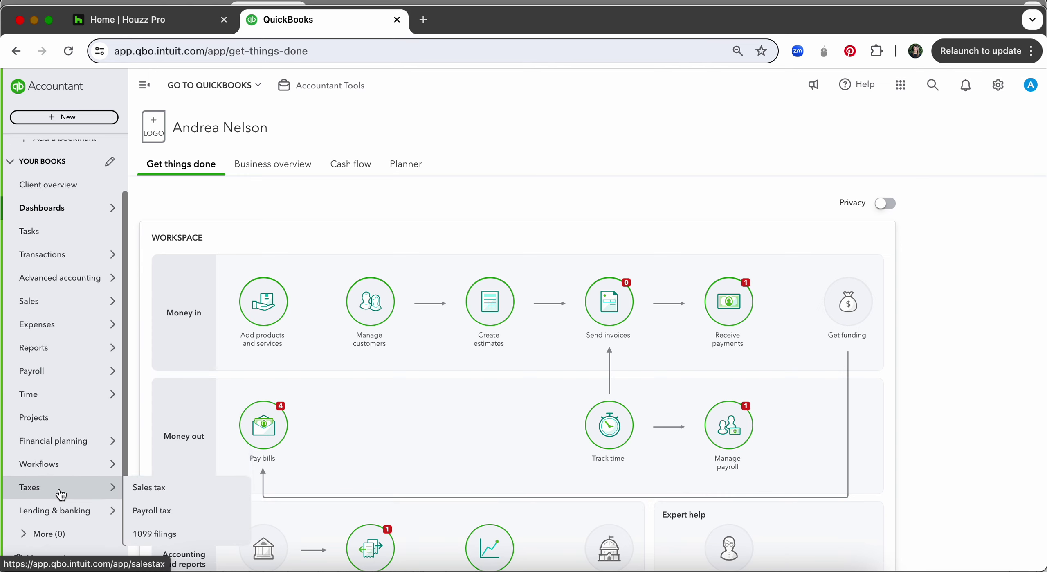
pyautogui.click(179, 488)
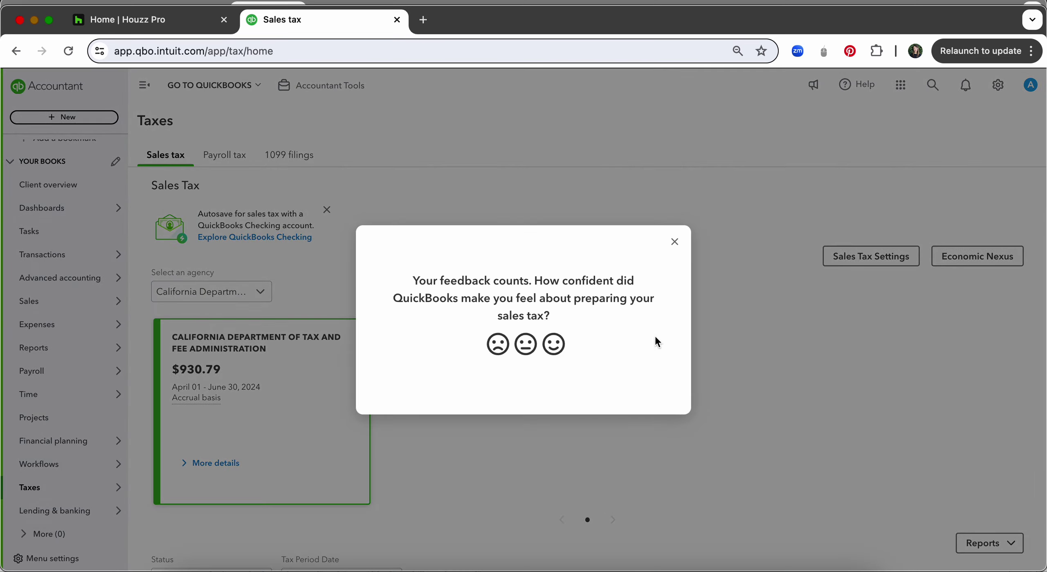
# Step: Dismiss the feedback survey and review the California agency's $930.79 April–June 2024 liability
pyautogui.click(674, 241)
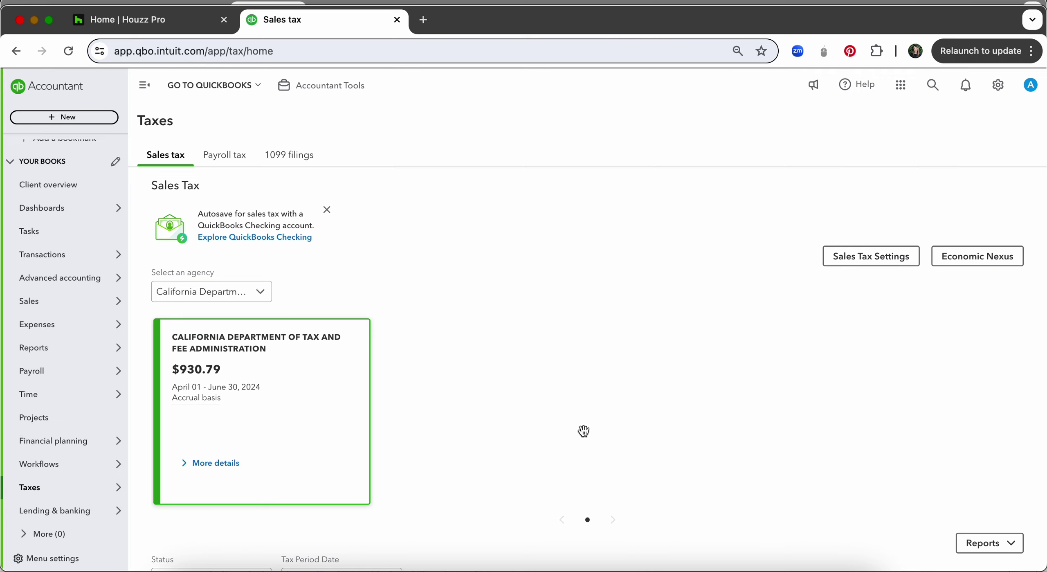
pyautogui.scroll(-3, 584, 430)
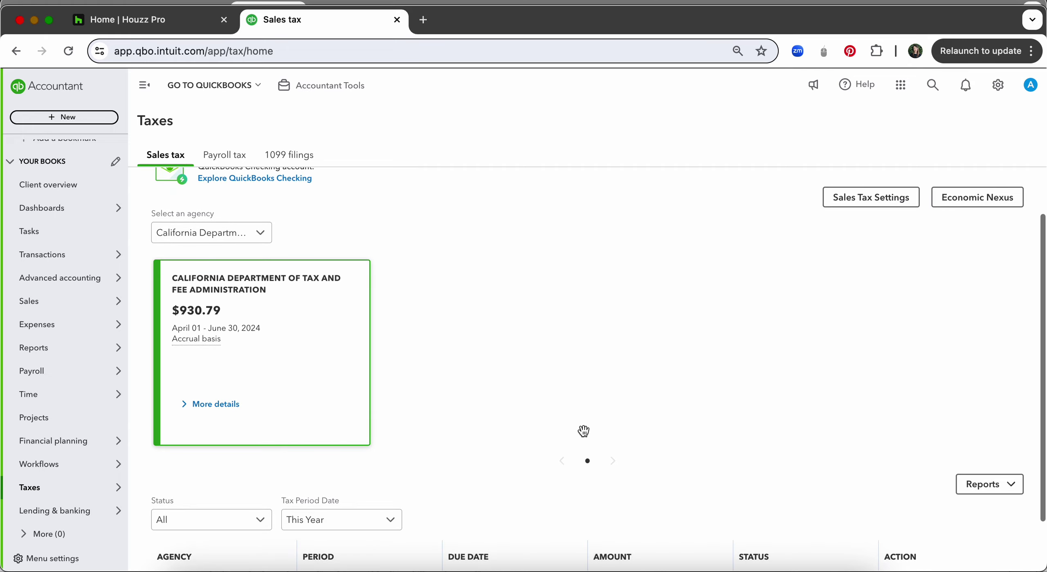
pyautogui.scroll(2, 584, 430)
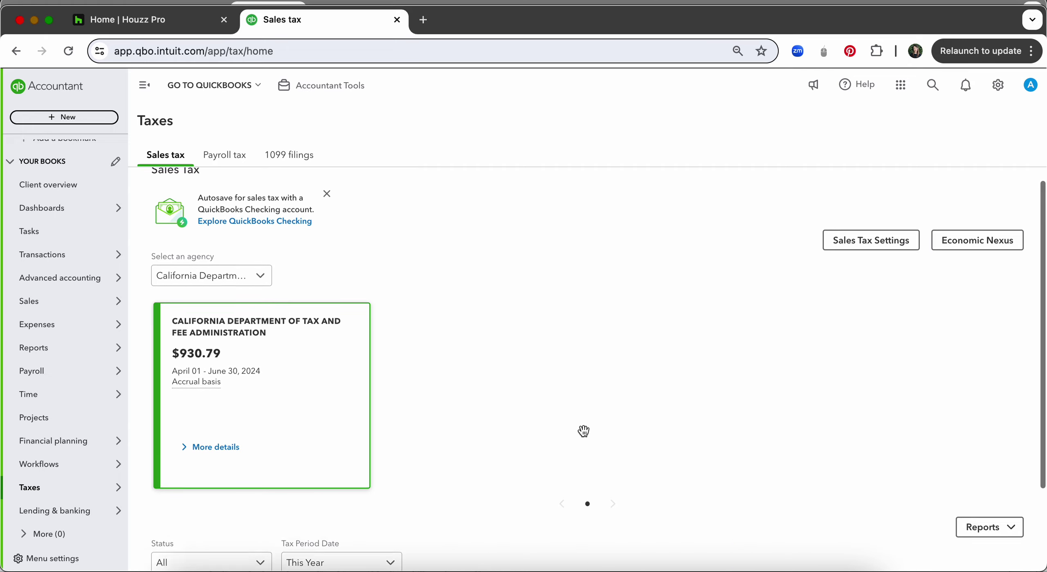
pyautogui.scroll(-5, 584, 430)
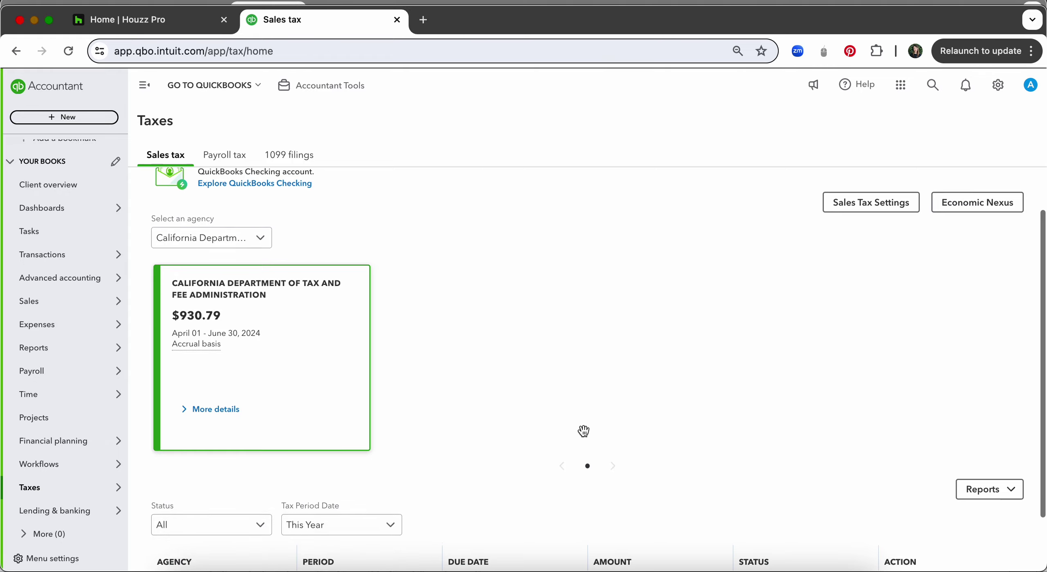
pyautogui.scroll(4, 584, 430)
pyautogui.scroll(2, 584, 430)
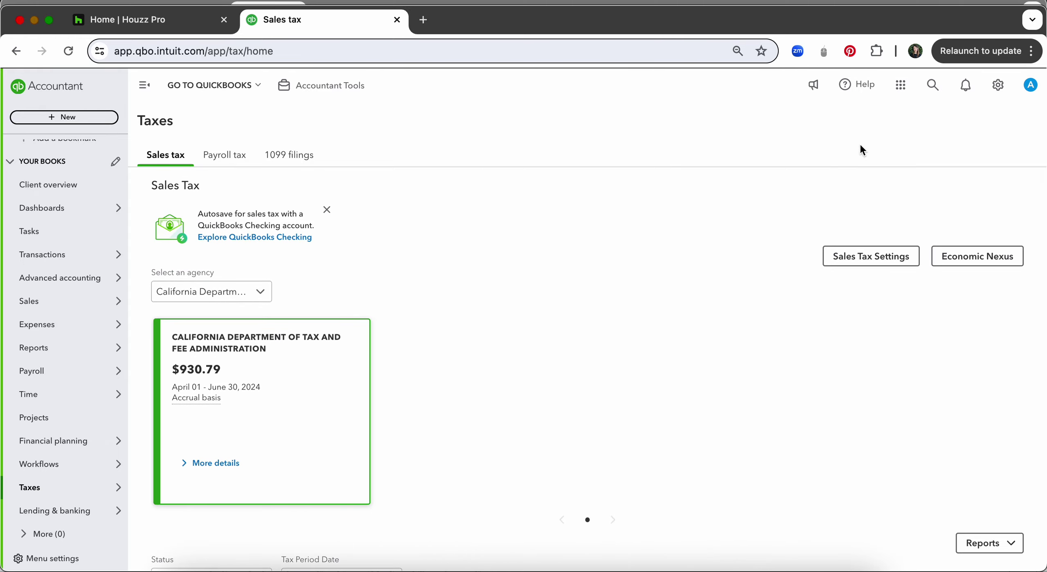
# Step: Open Company settings from the gear menu to check the Accrual accounting method
pyautogui.click(998, 86)
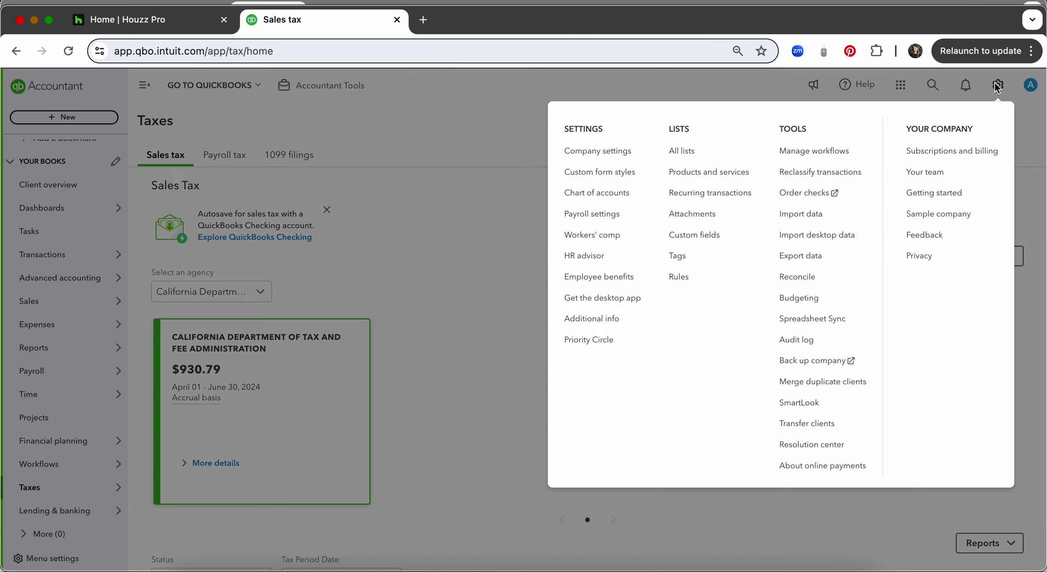
pyautogui.click(589, 152)
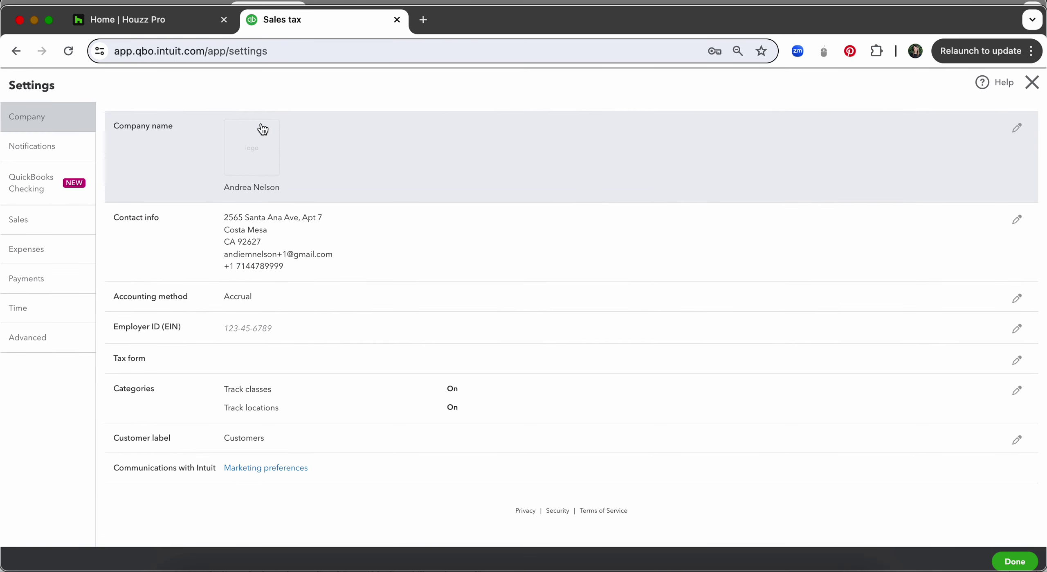
# Step: Review the Sales settings, then the Expenses settings for bills, expenses and purchase orders
pyautogui.click(18, 224)
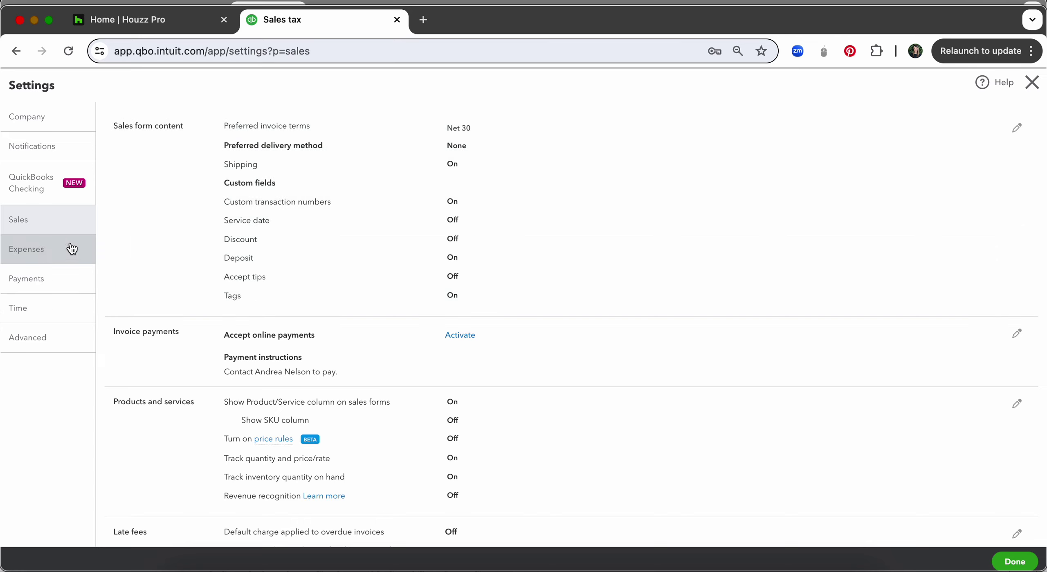
pyautogui.click(27, 256)
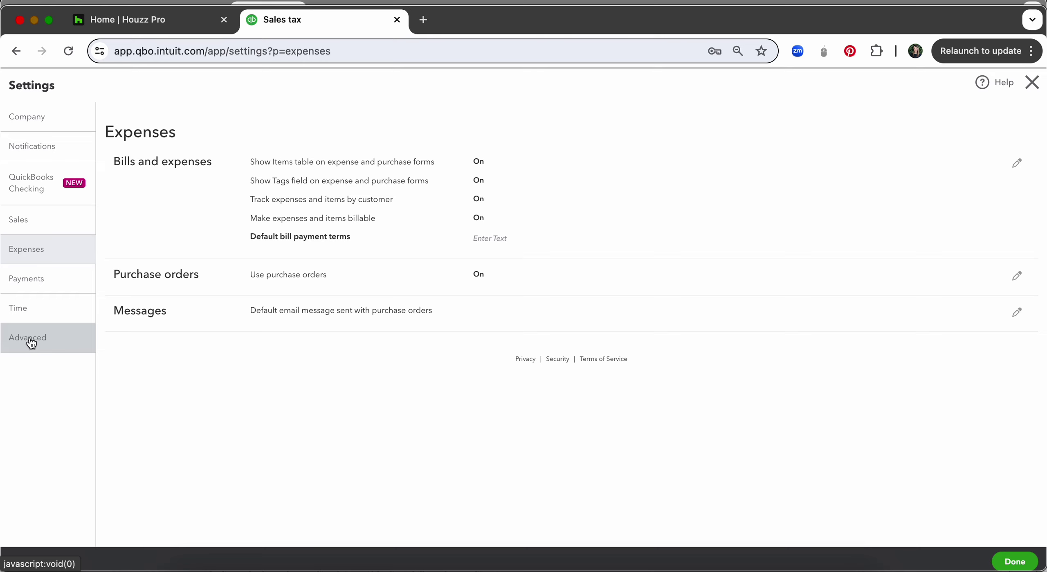
# Step: Check that every automation in Advanced settings is off, then close Settings with Done
pyautogui.click(31, 343)
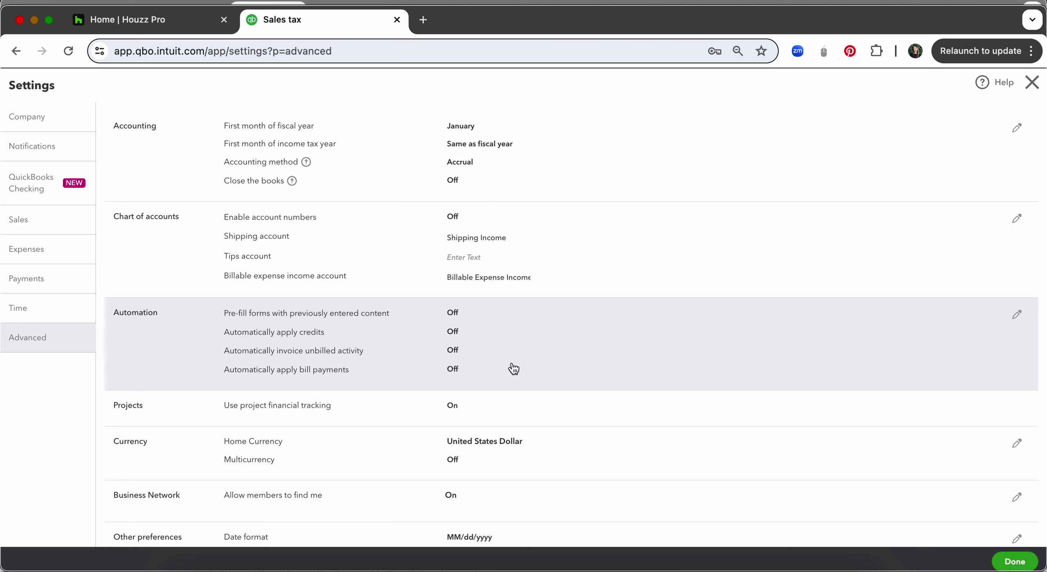
pyautogui.scroll(-5, 520, 367)
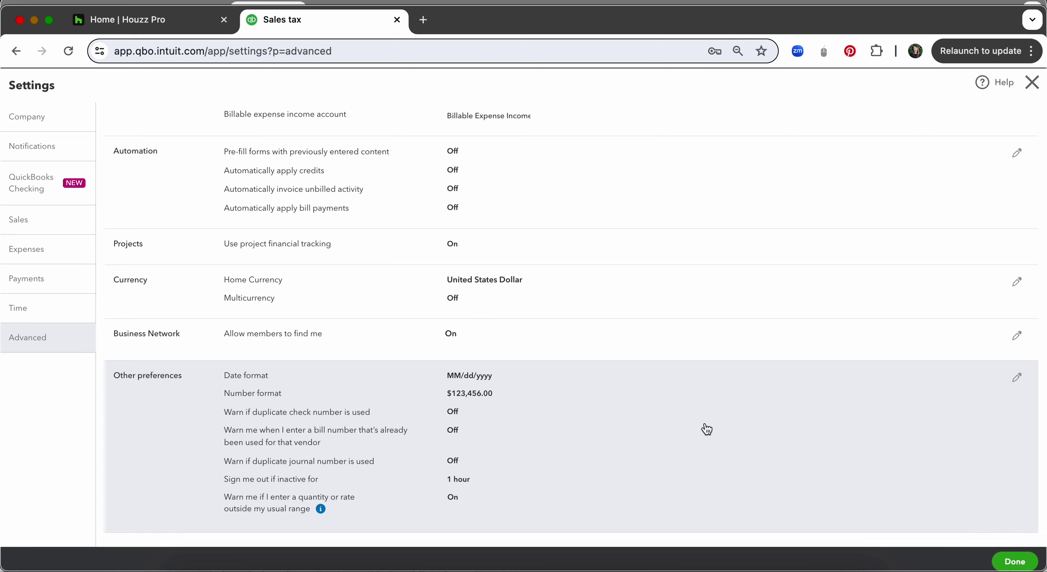
pyautogui.scroll(-1, 707, 424)
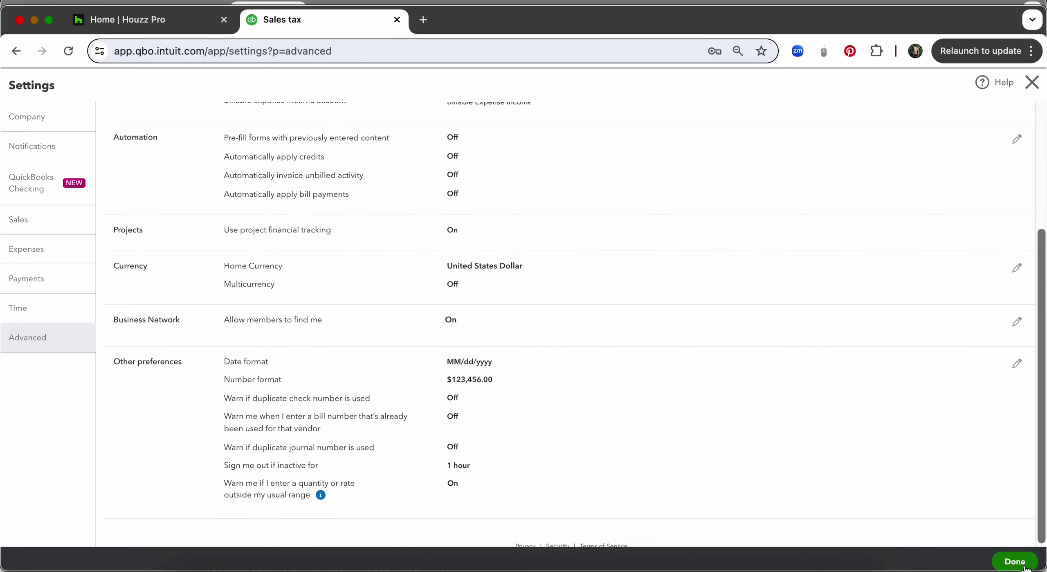
pyautogui.click(1015, 561)
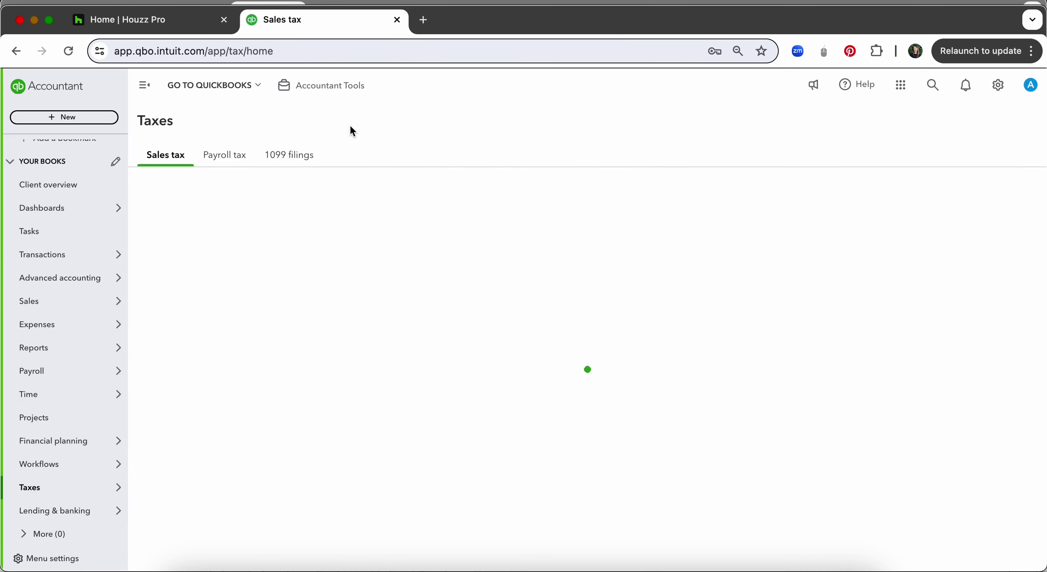
# Step: Back in Houzz Pro, open the QuickBooks integration page under Settings > Integrations
pyautogui.click(154, 27)
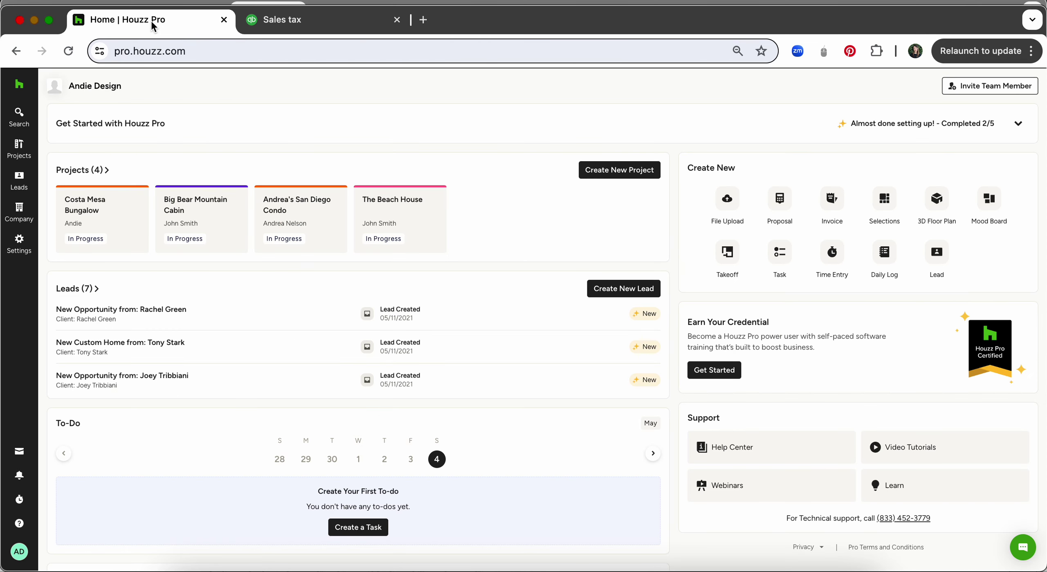
pyautogui.click(19, 245)
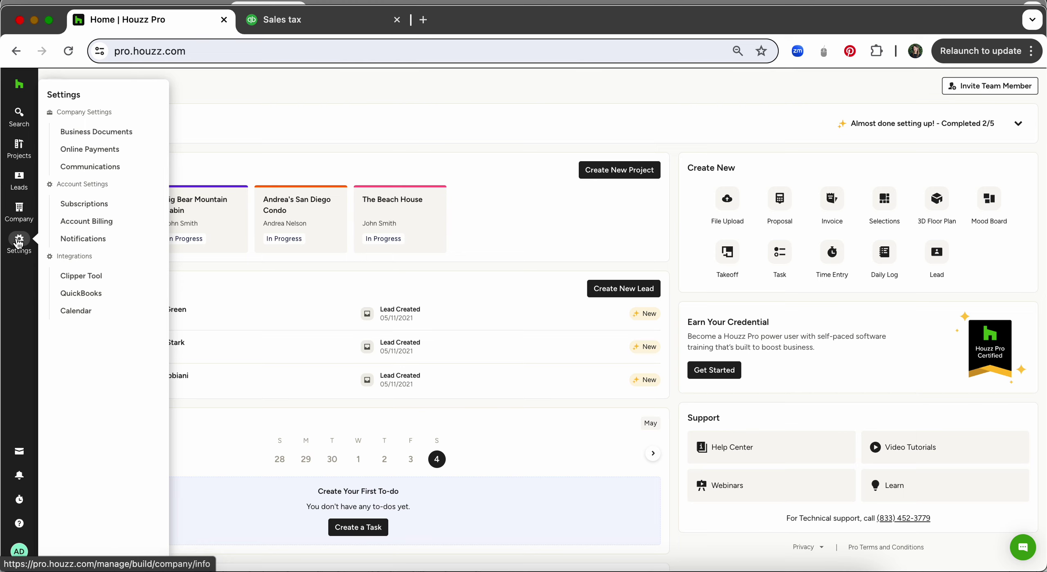
pyautogui.click(92, 299)
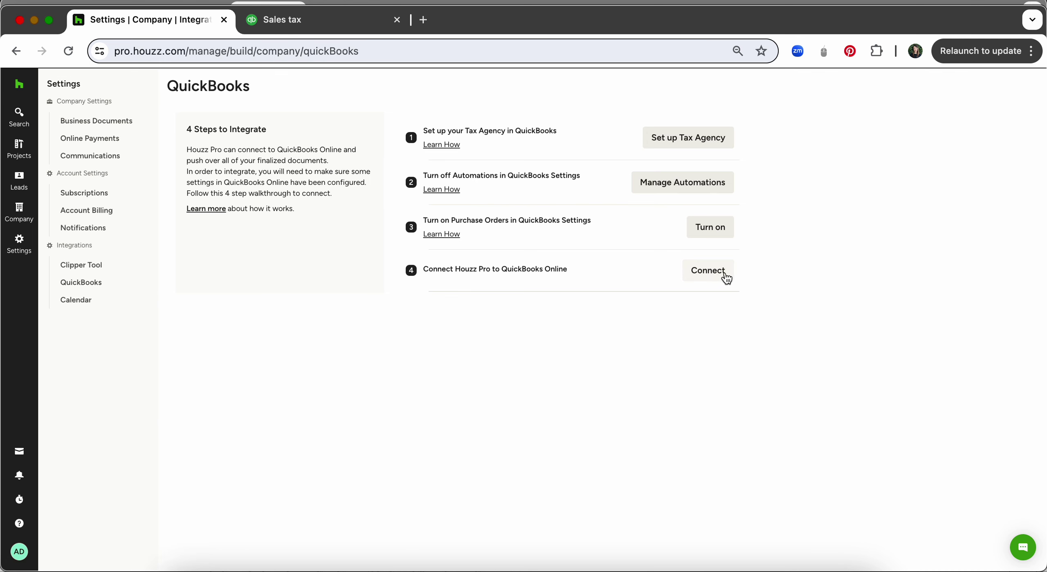
# Step: Connect Houzz Pro to the client's QuickBooks company and authorize data sharing
pyautogui.click(707, 276)
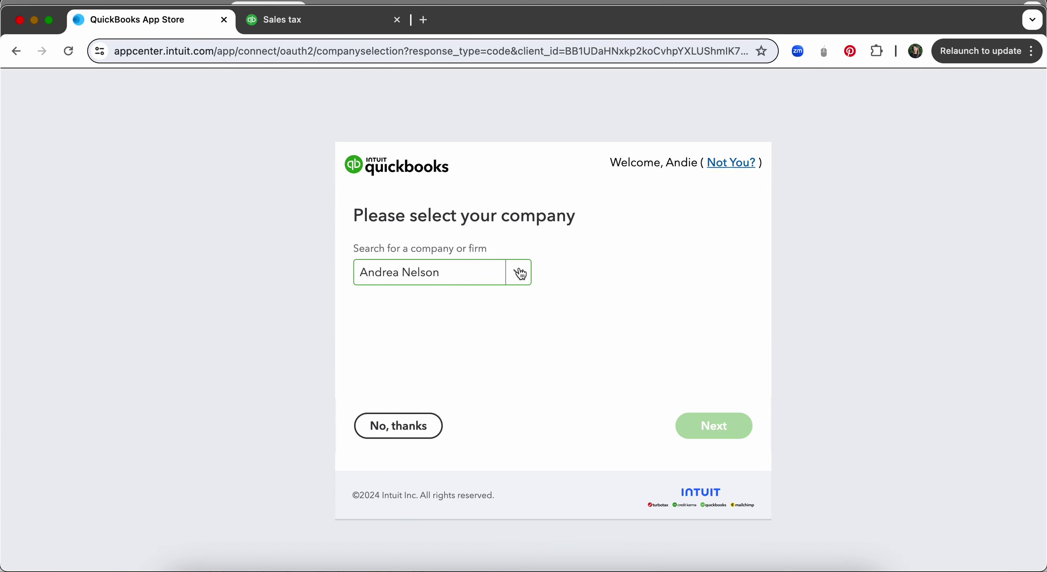
pyautogui.click(520, 273)
pyautogui.click(430, 310)
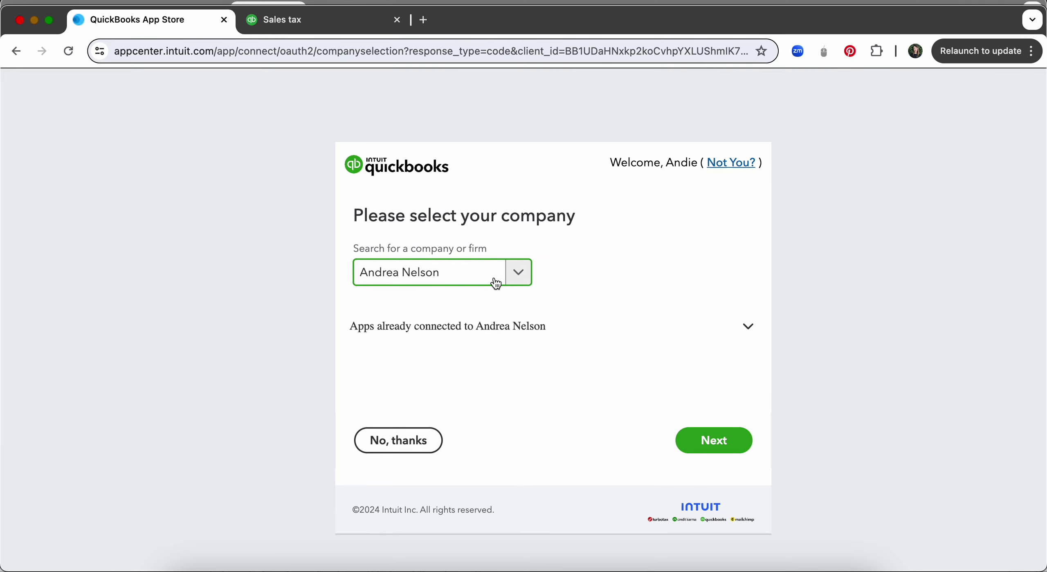
pyautogui.click(704, 444)
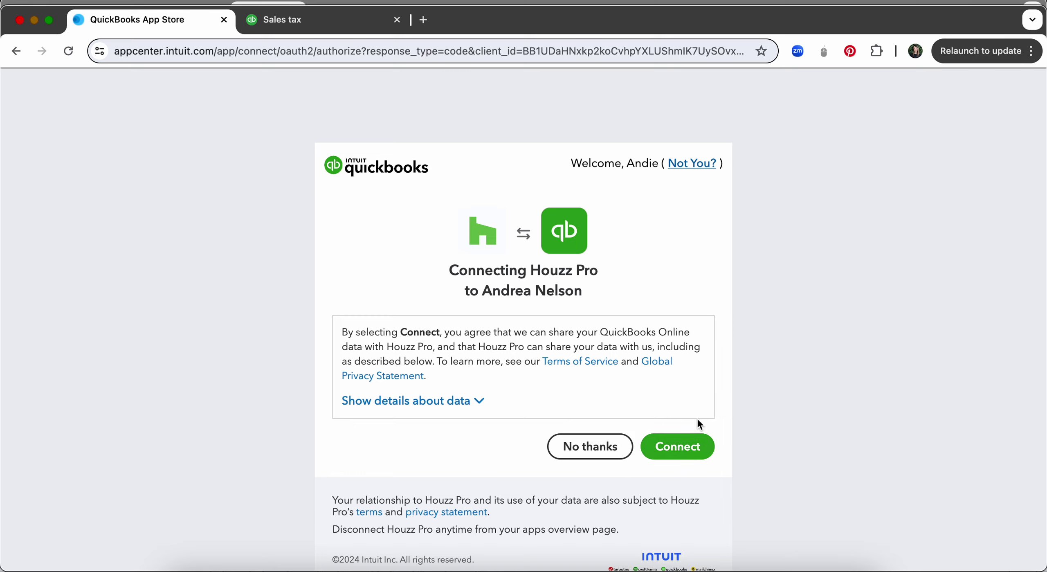
pyautogui.click(685, 455)
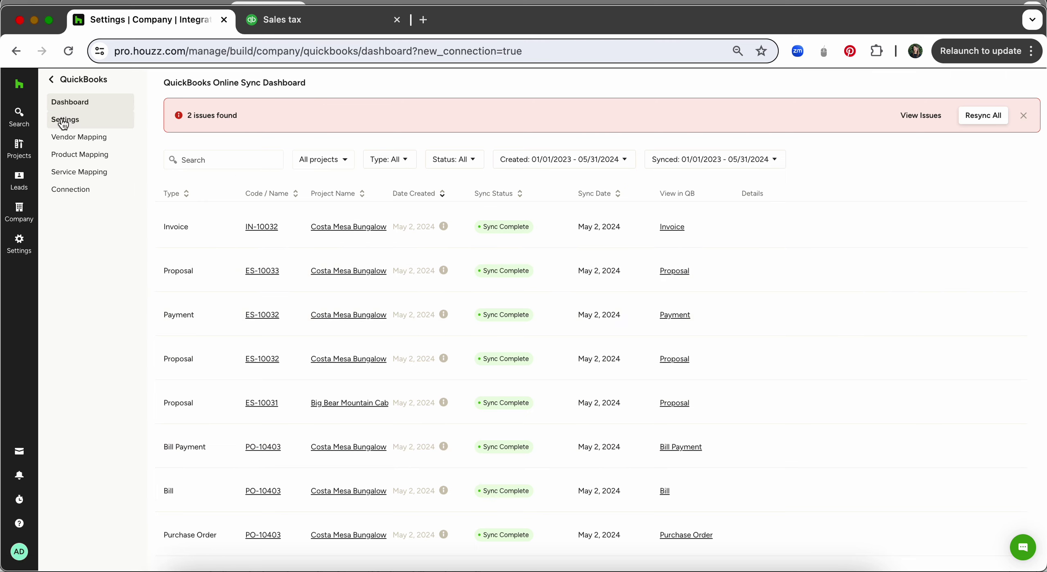
# Step: Review the QuickBooks sync Settings, Product Mapping and Service Mapping pages, then return to Settings
pyautogui.click(64, 122)
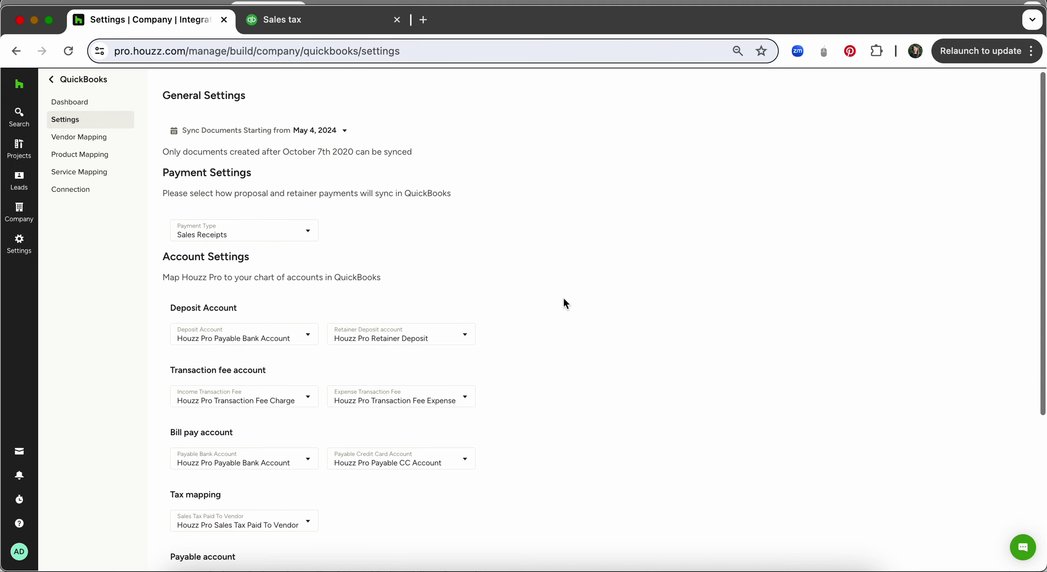
pyautogui.scroll(-5, 564, 299)
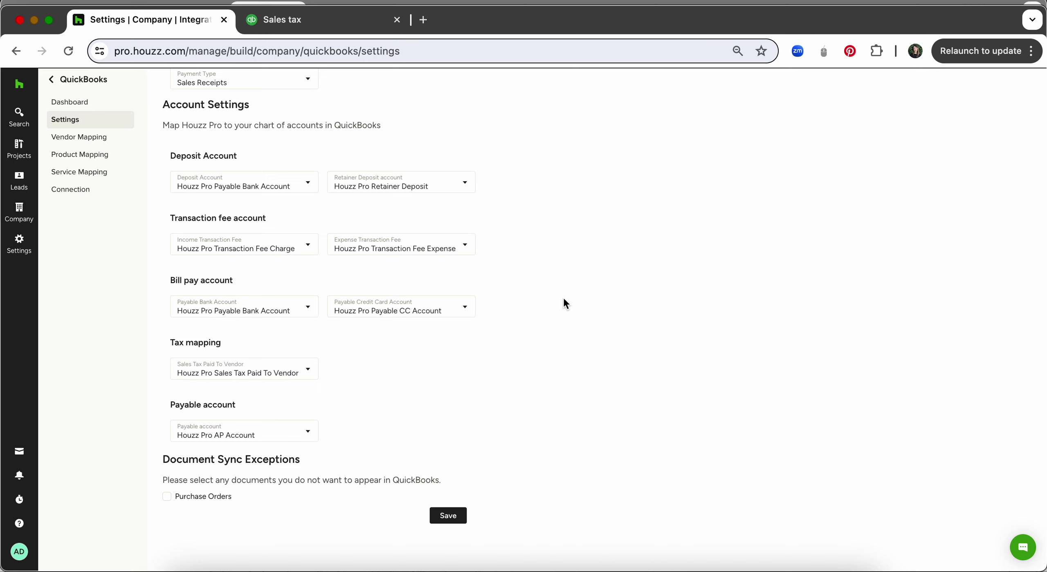
pyautogui.scroll(5, 563, 301)
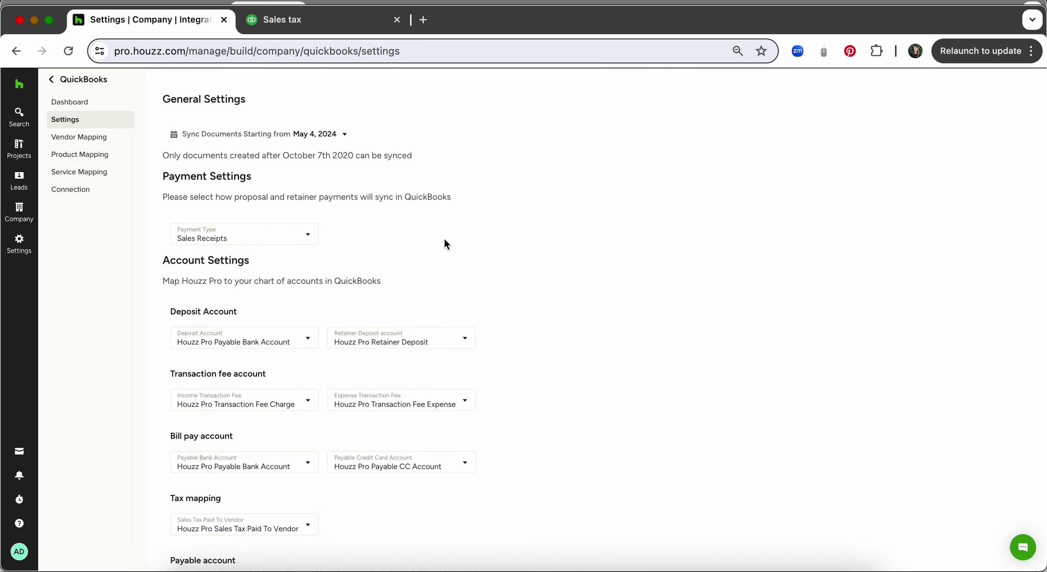
pyautogui.click(65, 159)
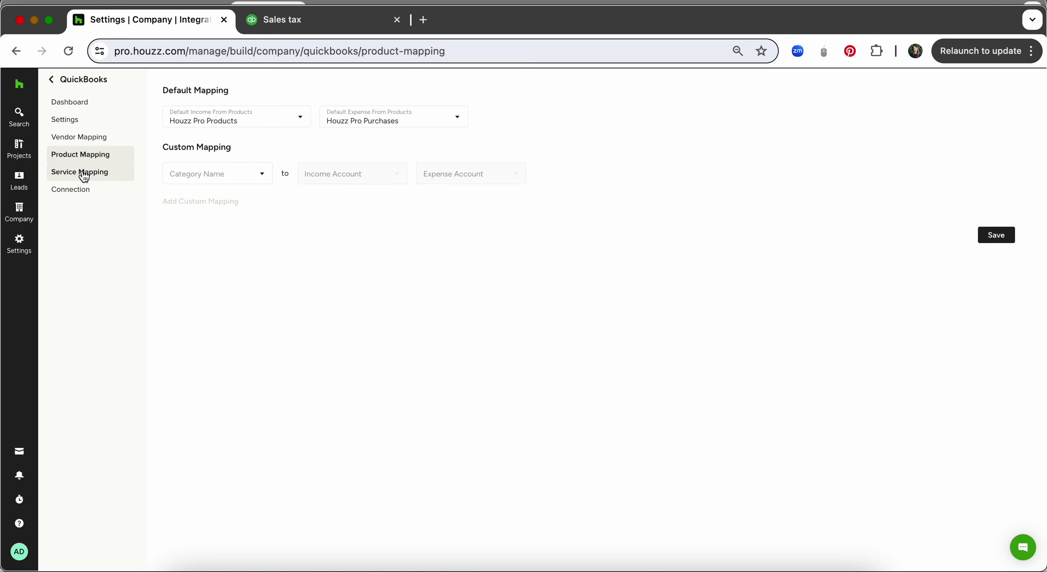
pyautogui.click(84, 176)
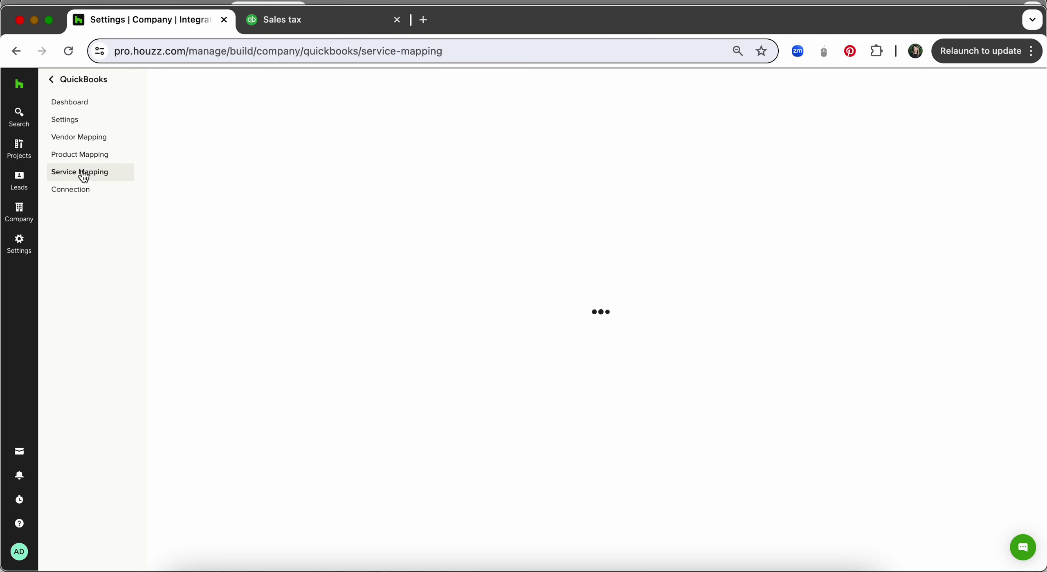
pyautogui.click(65, 121)
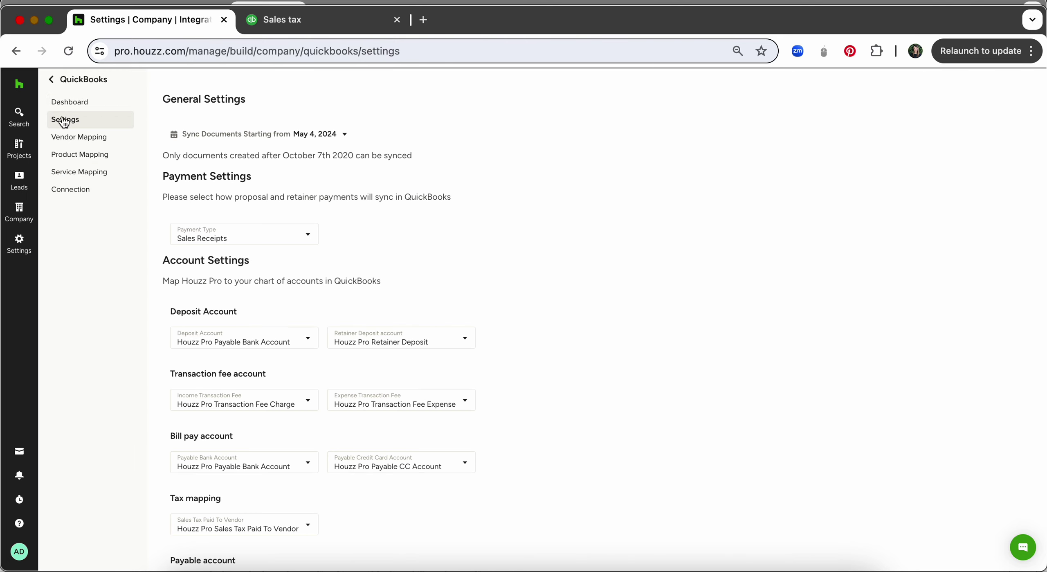